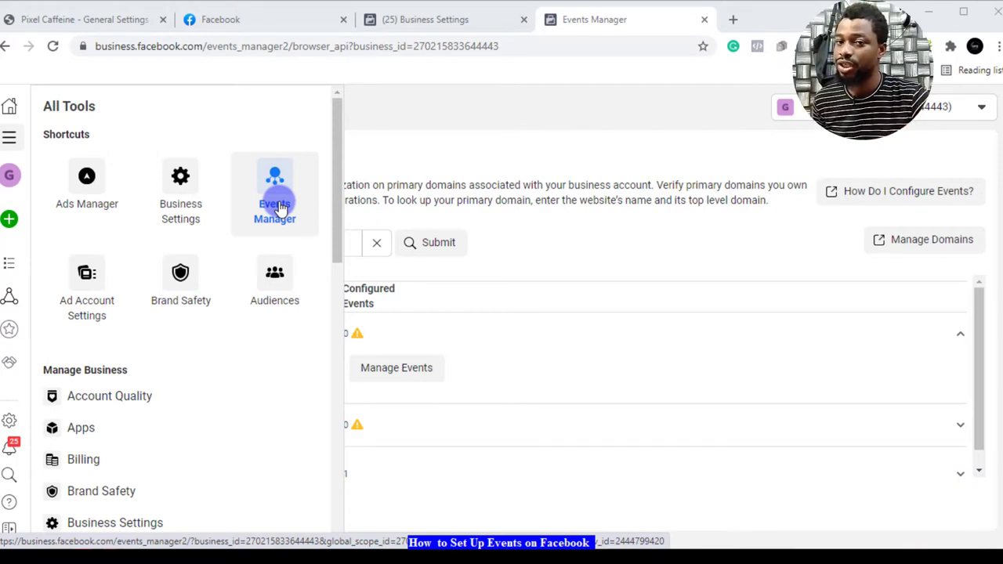
Open Events Manager and go to the Kitchen Plug pixel's event review in Web Event Configurations
click(275, 202)
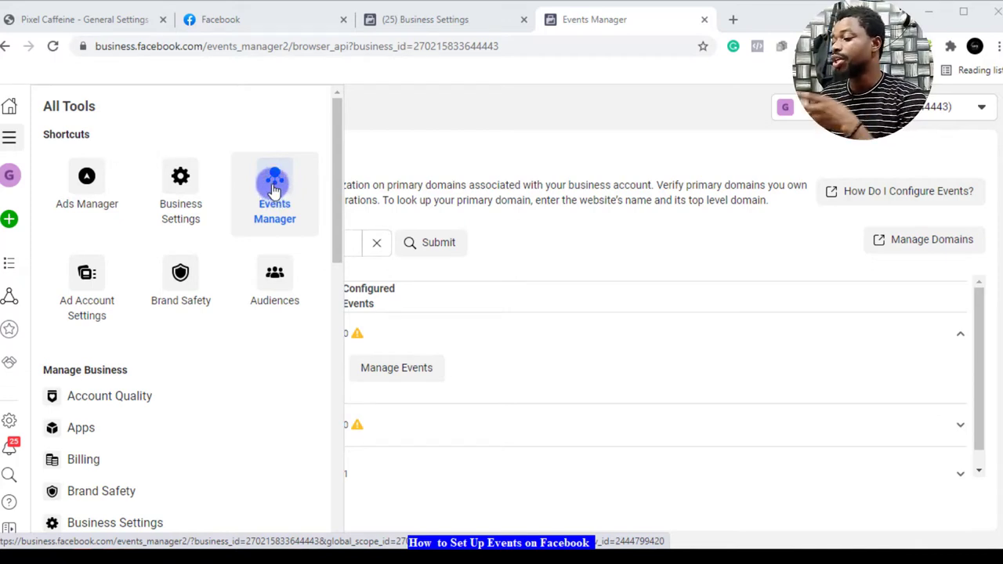
click(274, 190)
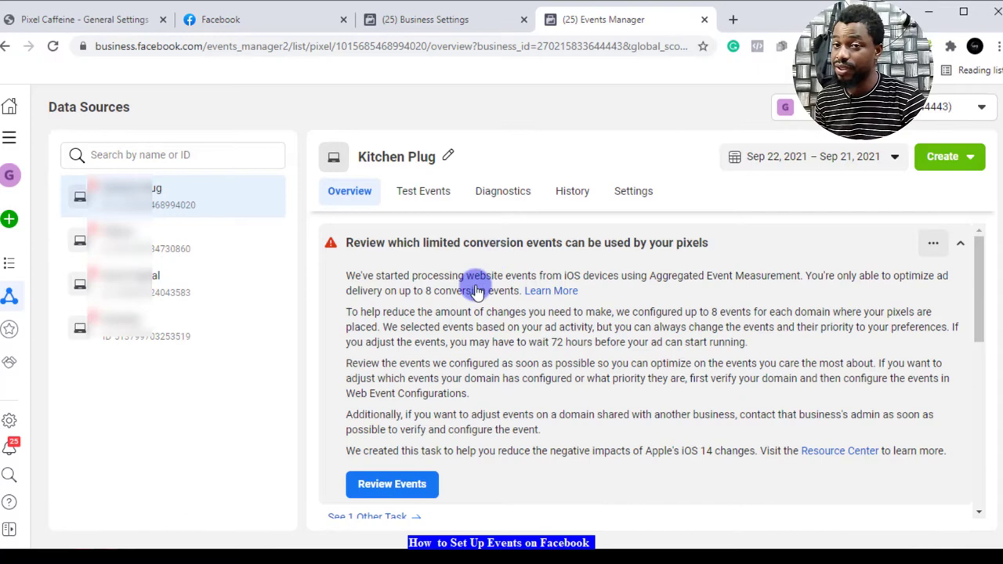
scroll(439, 329, down, 2)
click(394, 335)
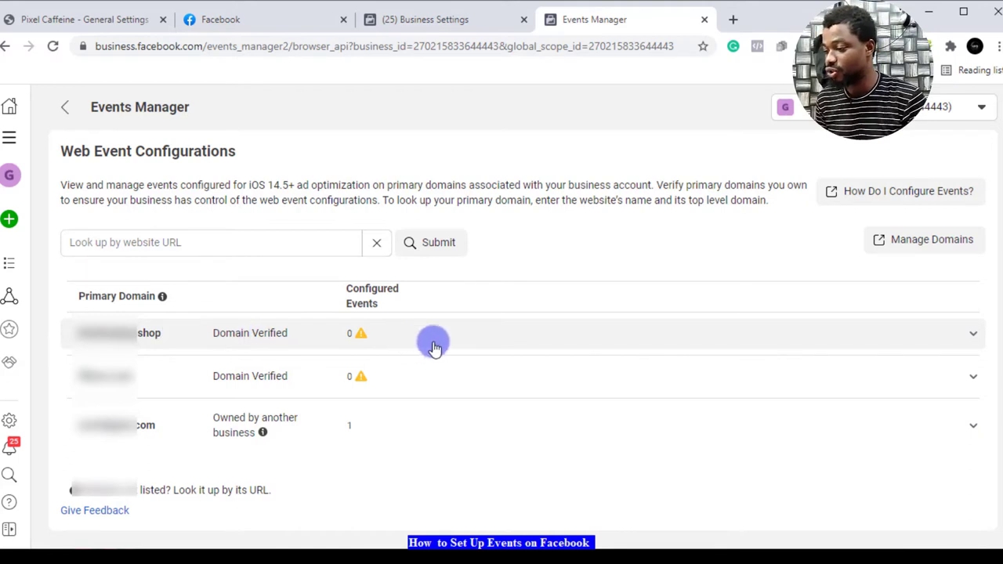
Open the web event configuration of the fifizon.com domain for editing and accept the warning about event changes
click(970, 377)
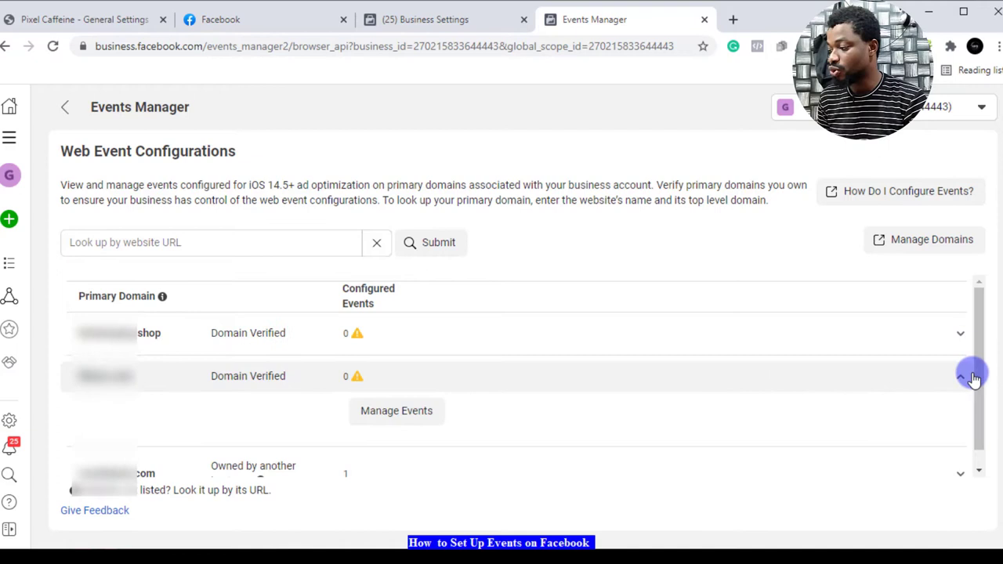
click(394, 414)
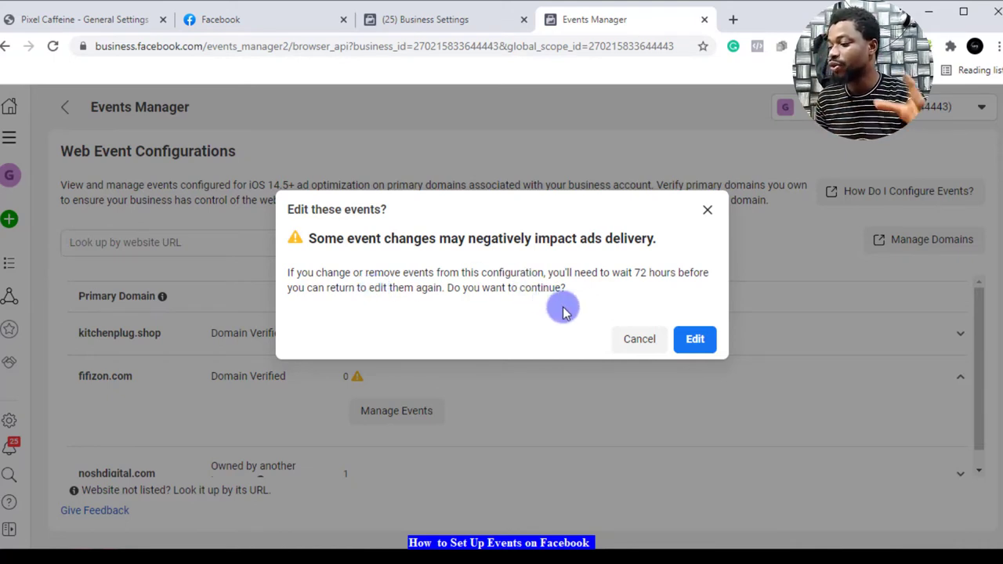
click(698, 347)
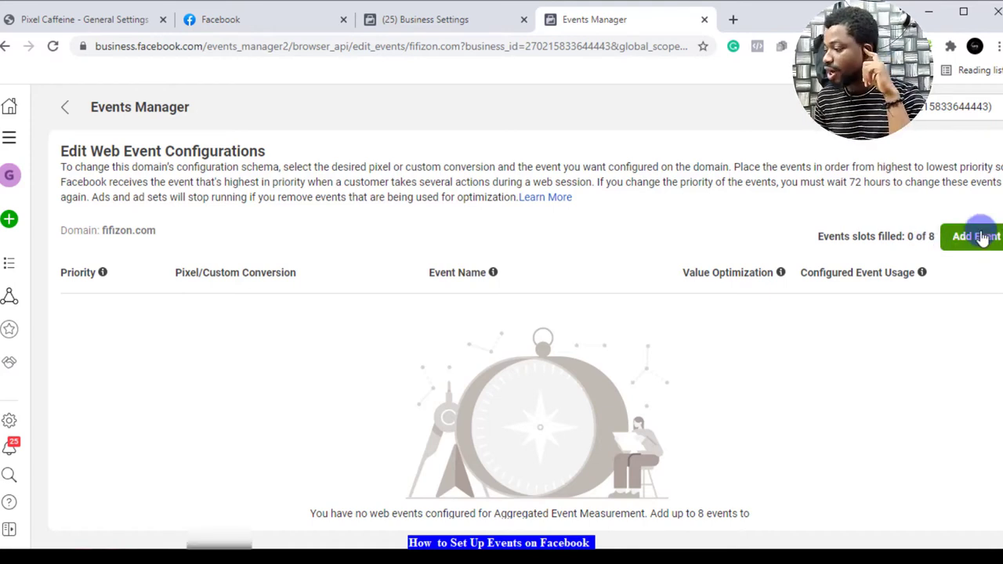
Add a highest-priority event to the fifizon.com configuration and assign it the Fifizon pixel
click(981, 237)
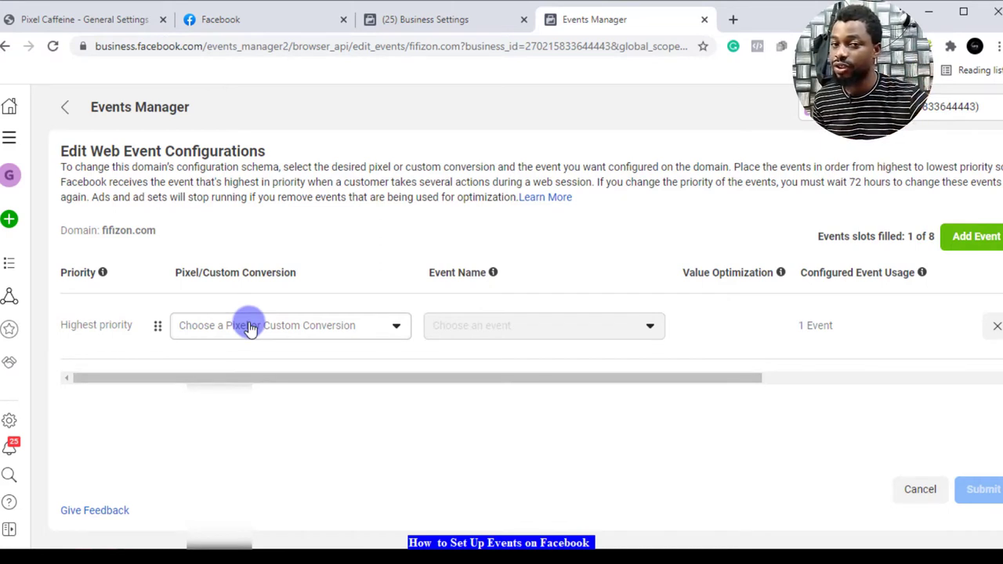
click(251, 327)
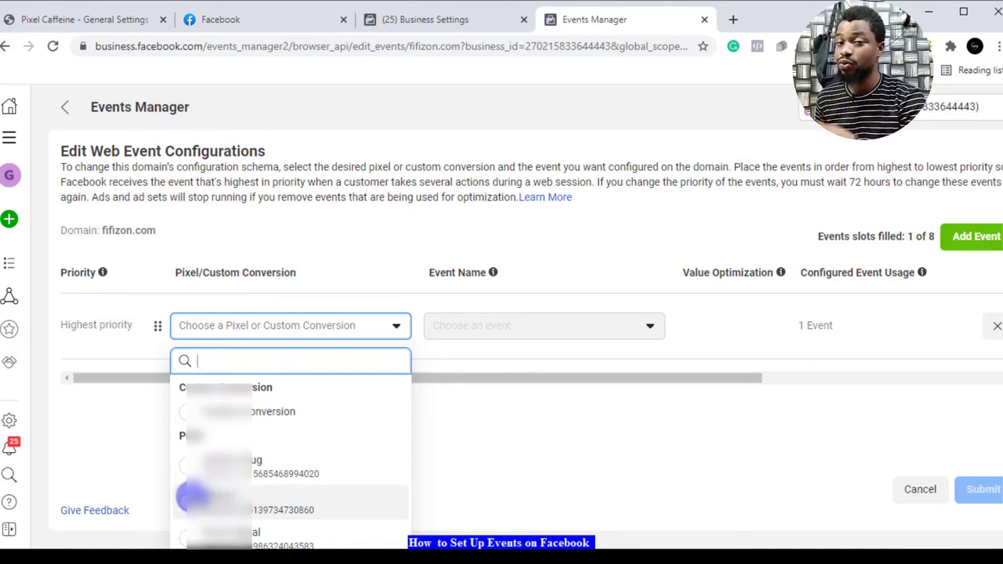
click(192, 495)
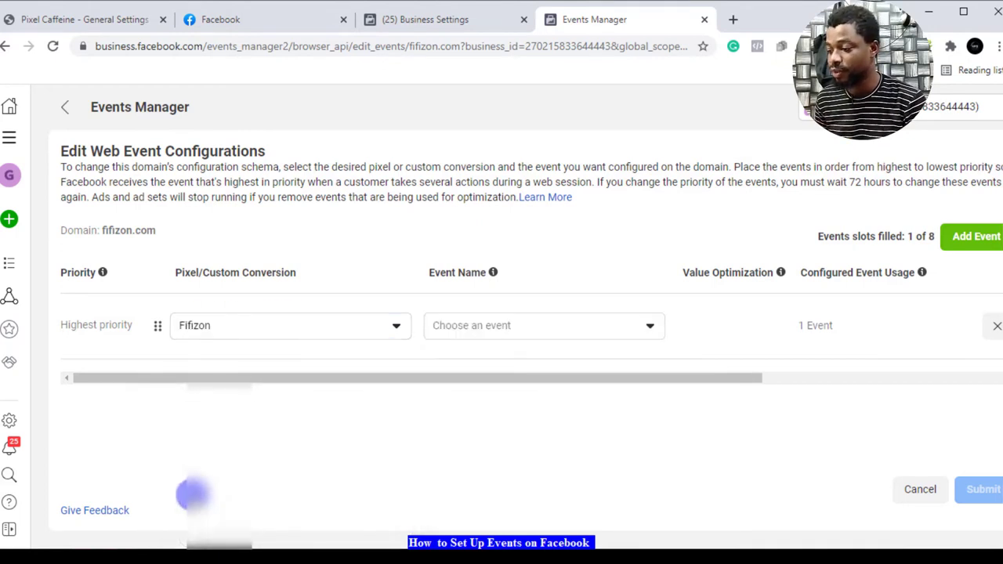
Choose Purchase as the Fifizon pixel's event, and submit the configuration but dismiss the confirmation without applying it
click(582, 333)
scroll(522, 443, down, 6)
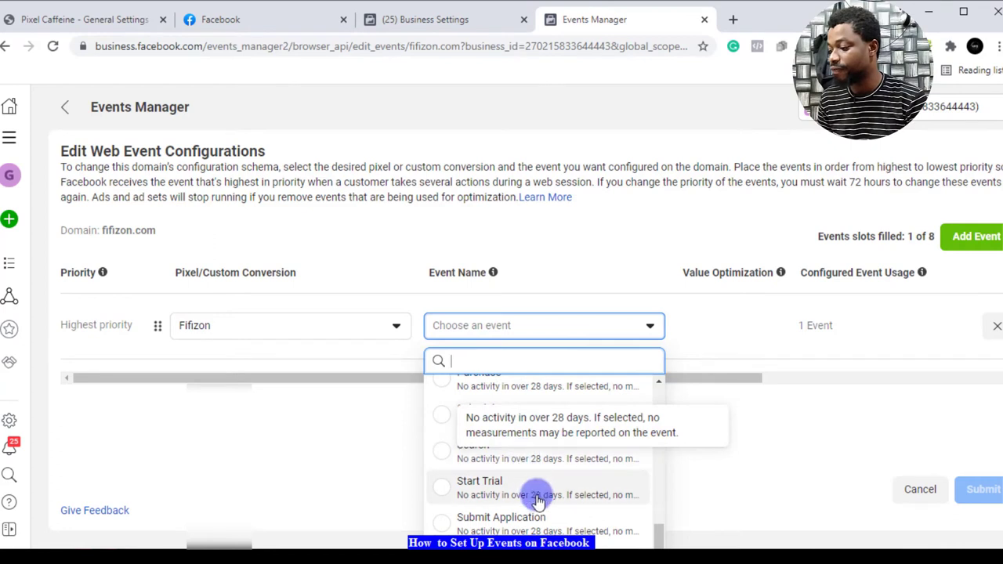
scroll(540, 478, up, 4)
scroll(542, 475, up, 3)
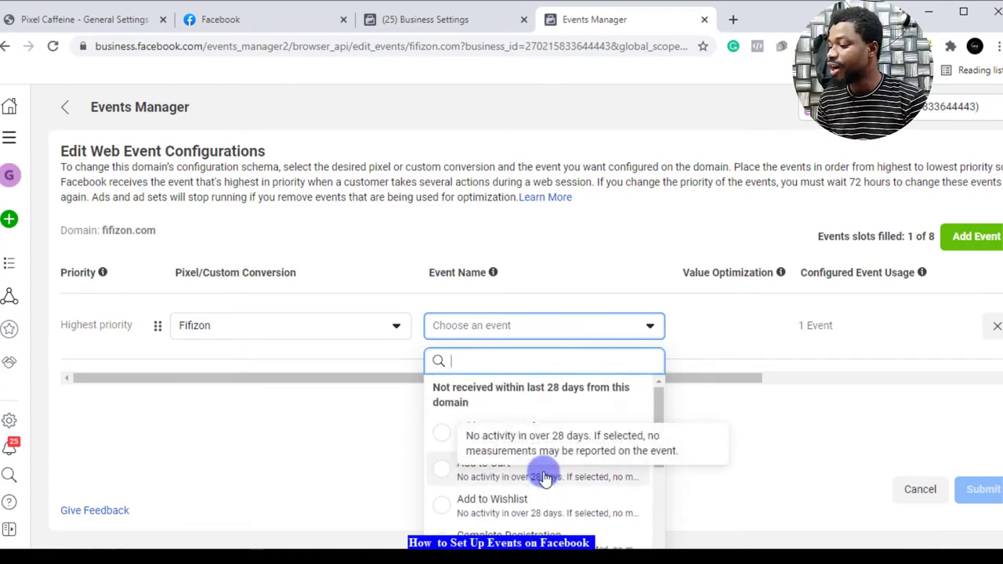
scroll(481, 479, down, 2)
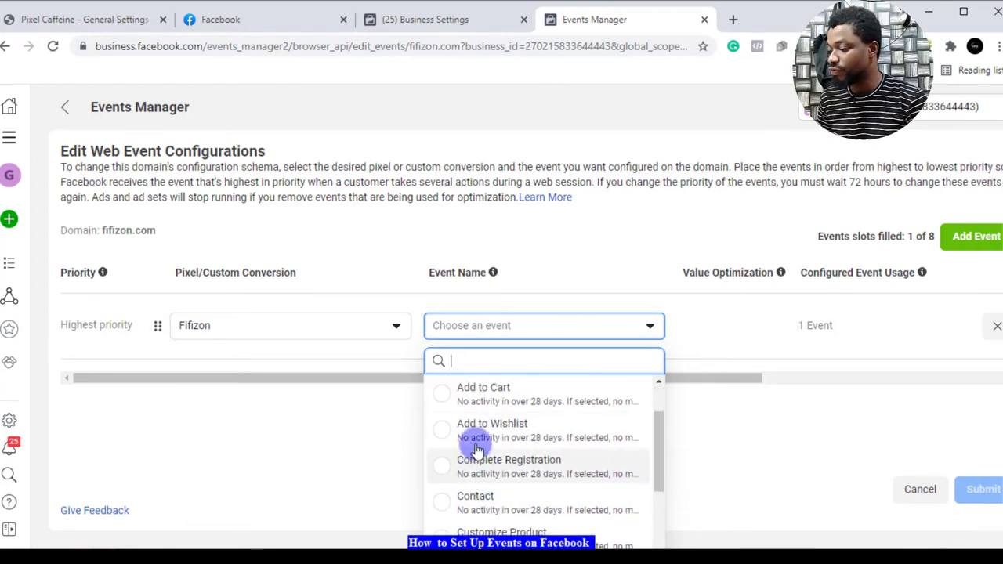
scroll(466, 407, up, 2)
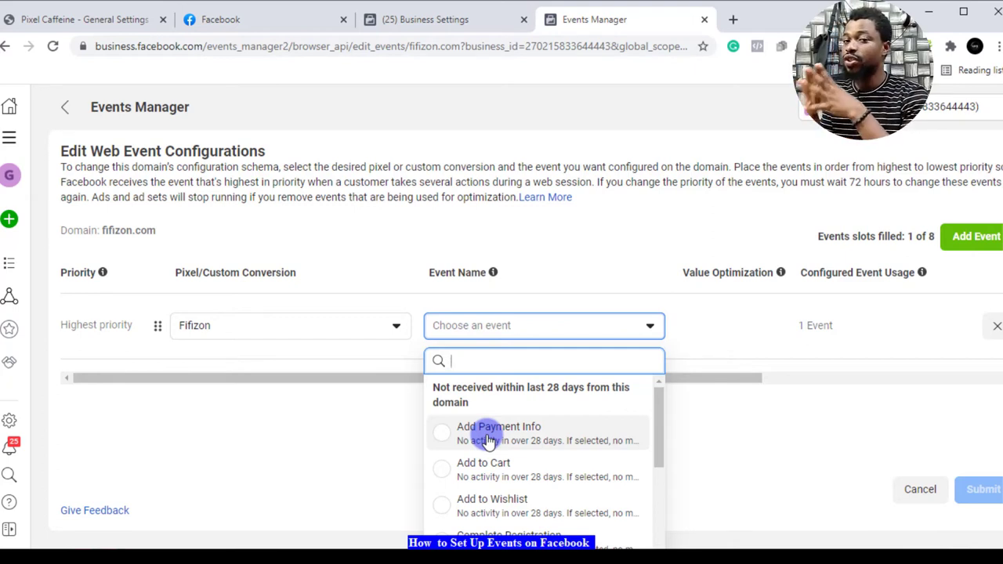
scroll(459, 466, down, 6)
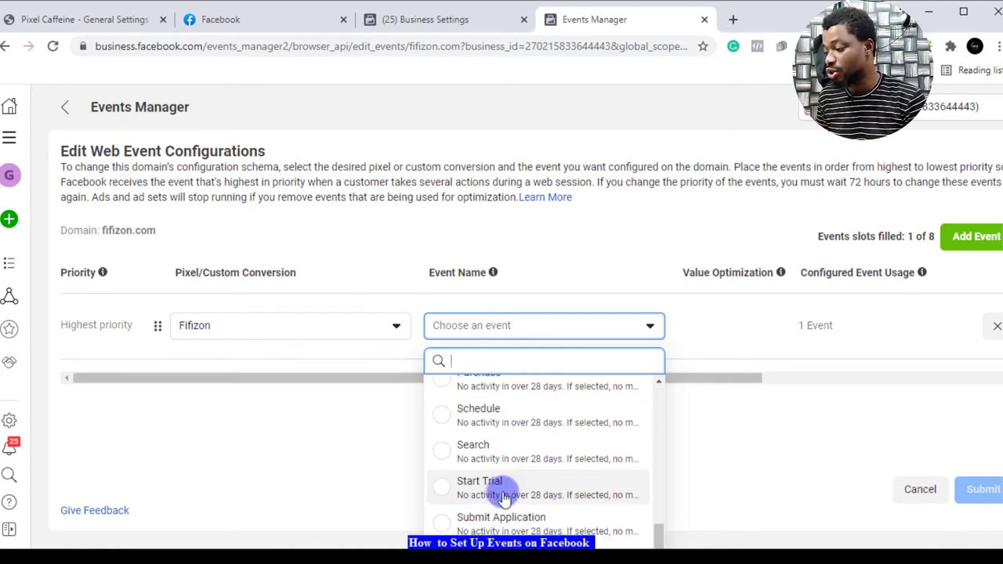
scroll(499, 435, up, 2)
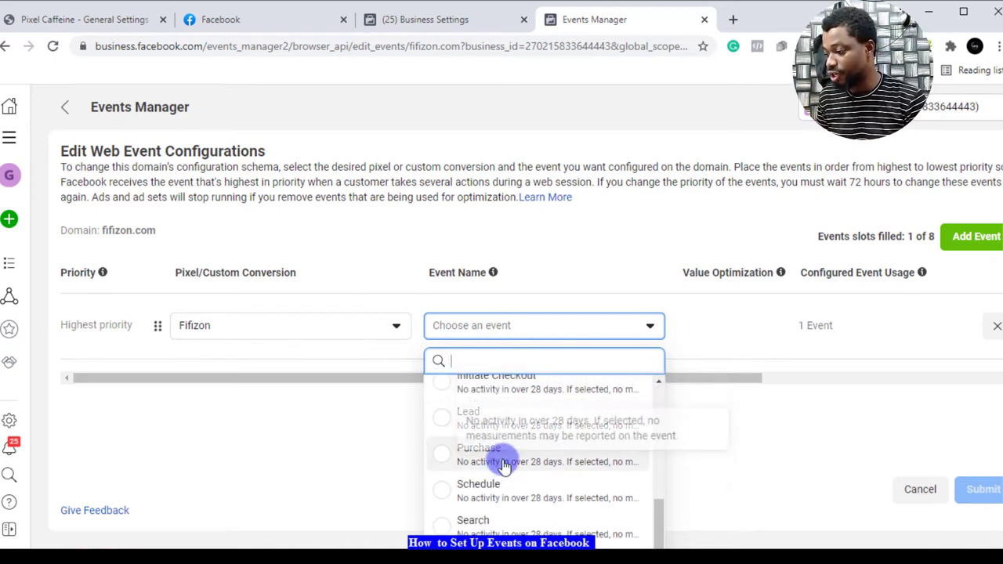
click(498, 452)
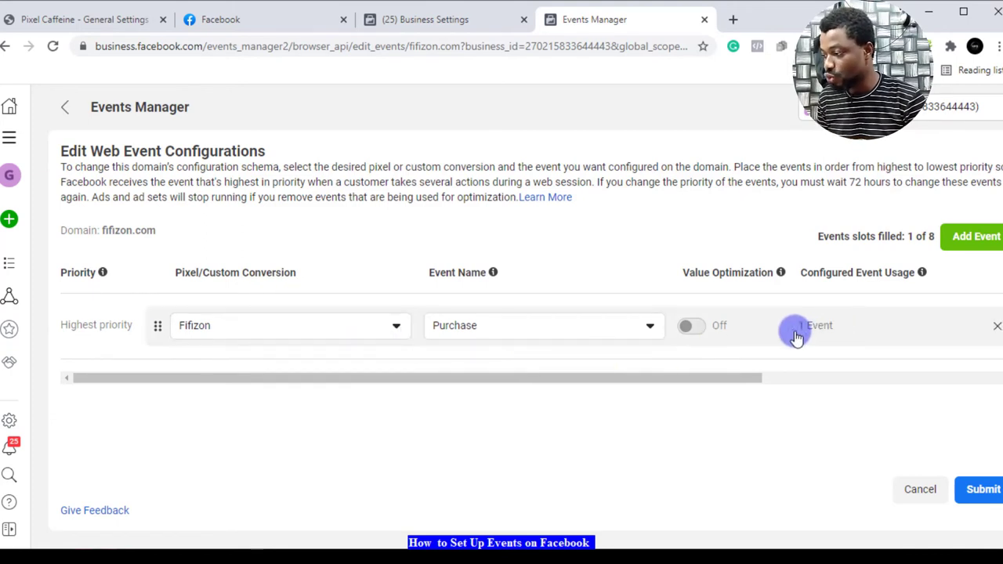
click(979, 489)
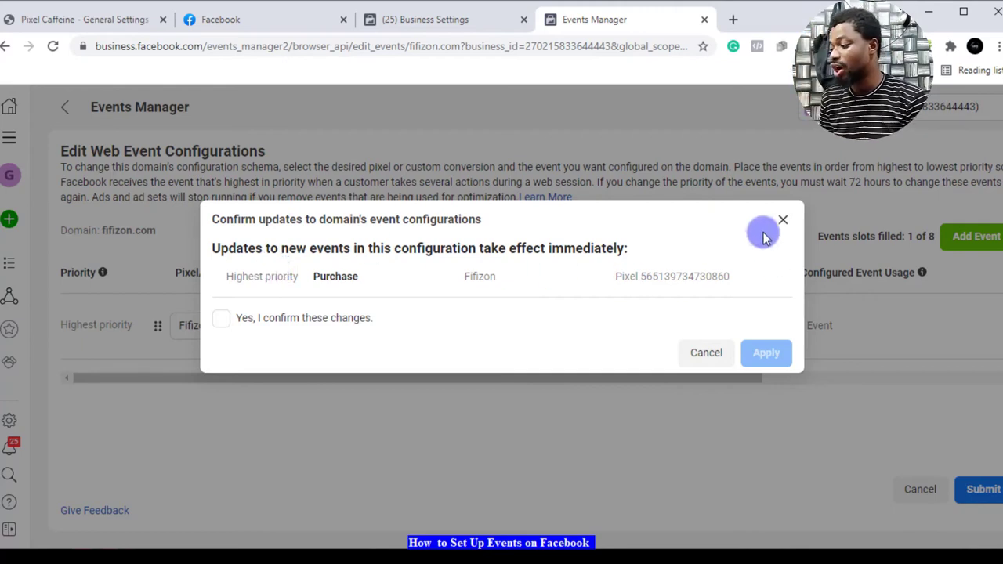
click(784, 222)
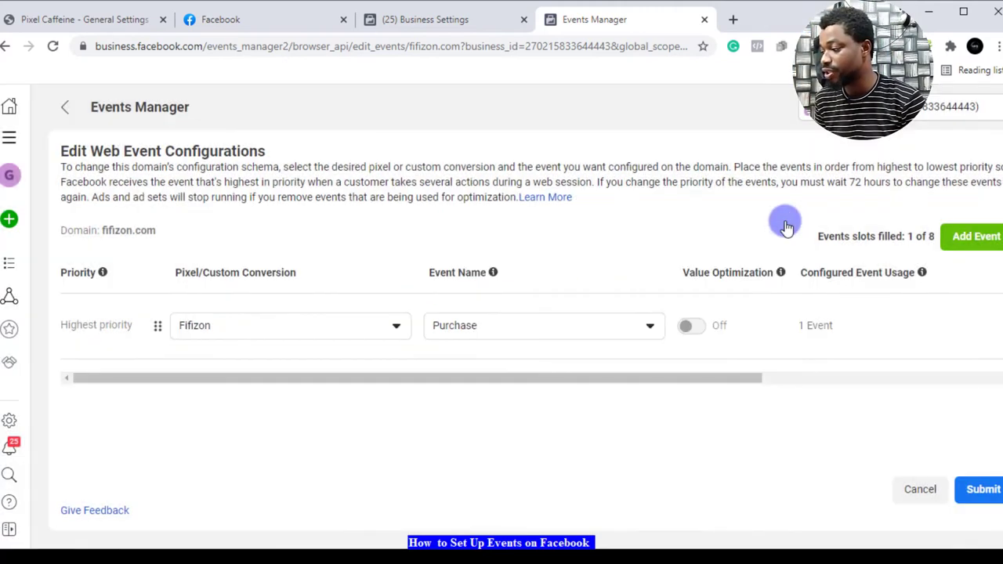
Set the highest-priority event of the Fifizon pixel to Lead
click(502, 323)
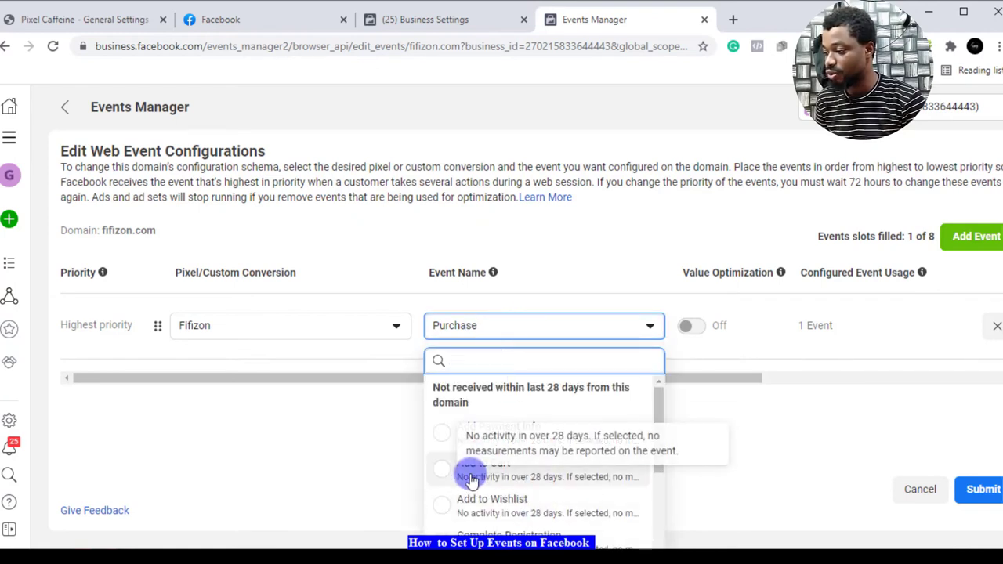
scroll(470, 478, down, 1)
scroll(471, 462, down, 1)
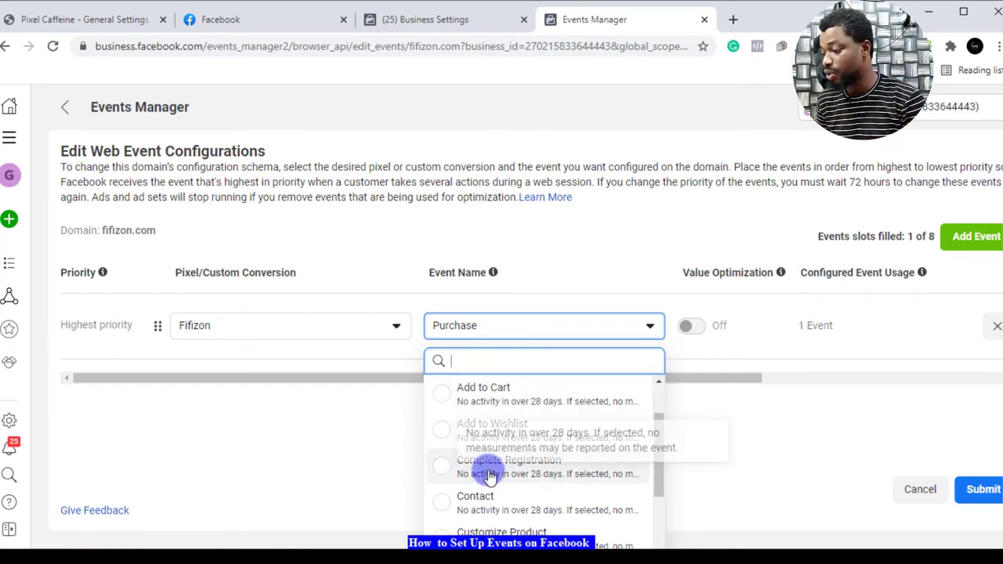
scroll(458, 454, down, 2)
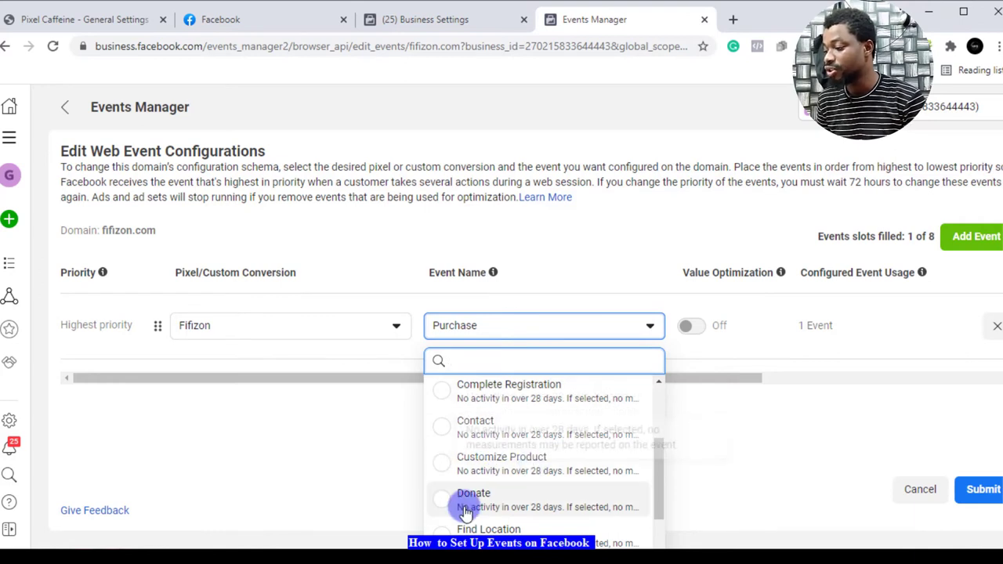
scroll(470, 497, down, 1)
scroll(501, 502, down, 3)
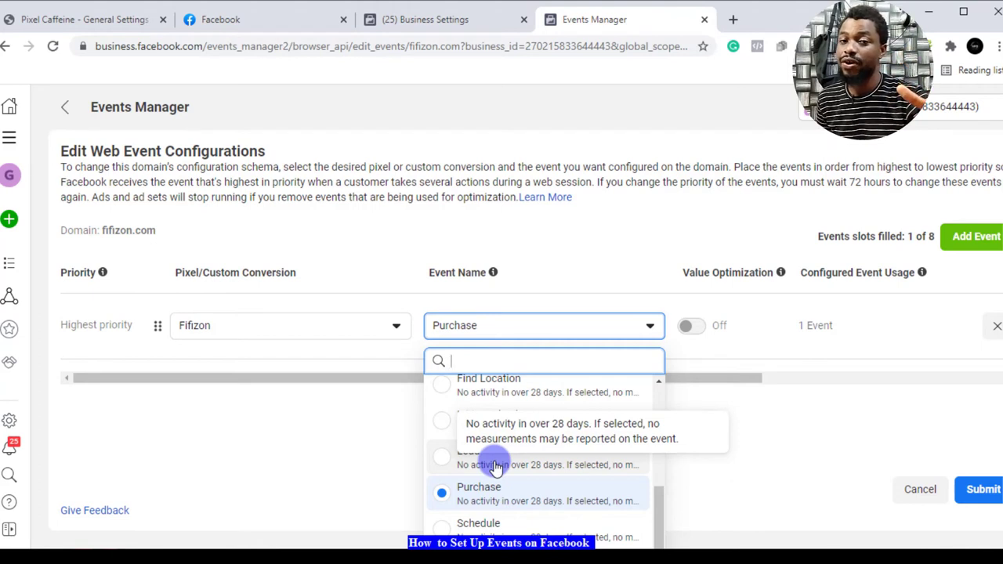
click(496, 467)
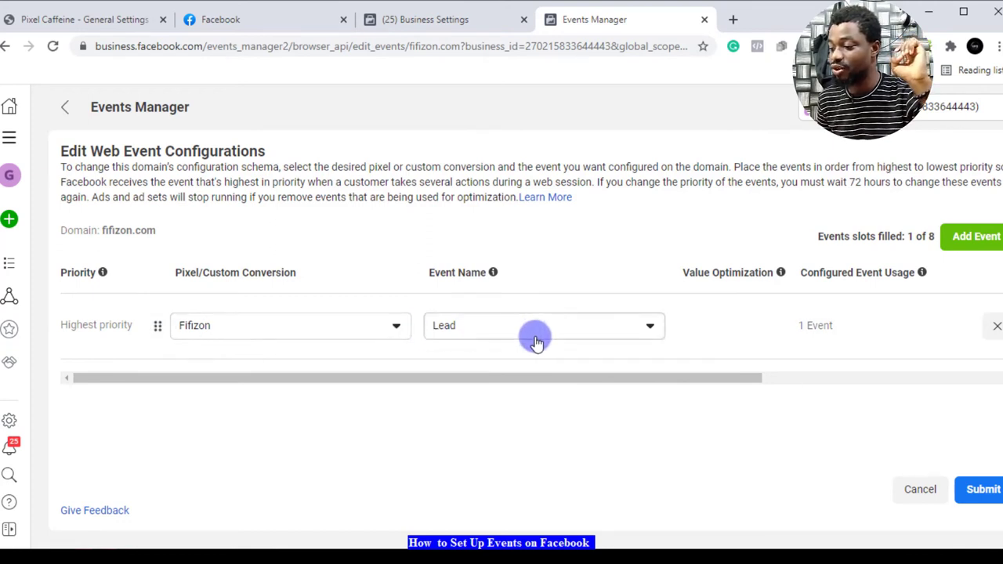
Submit the Lead event configuration and tick the change confirmation, but close the dialog without applying
click(988, 492)
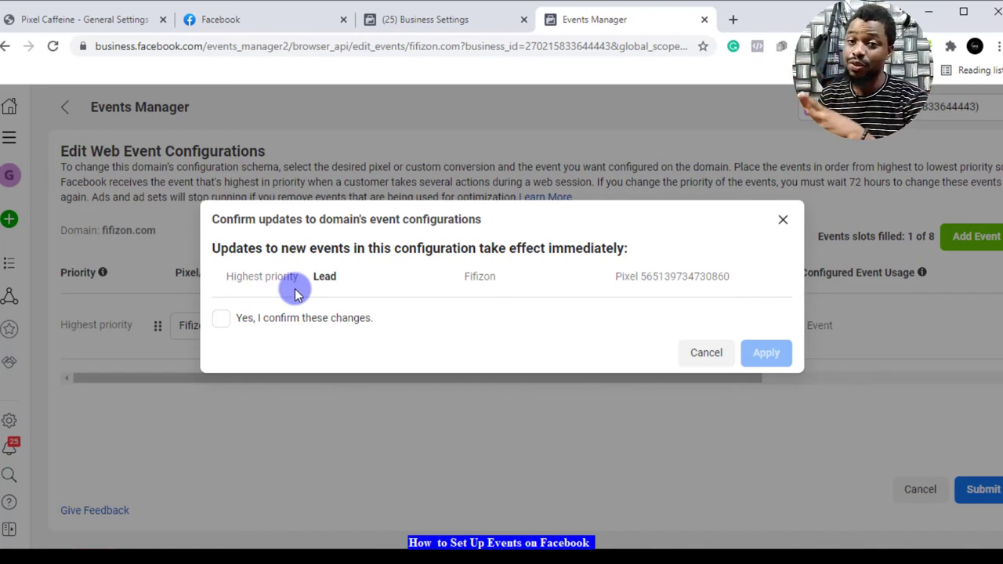
click(221, 318)
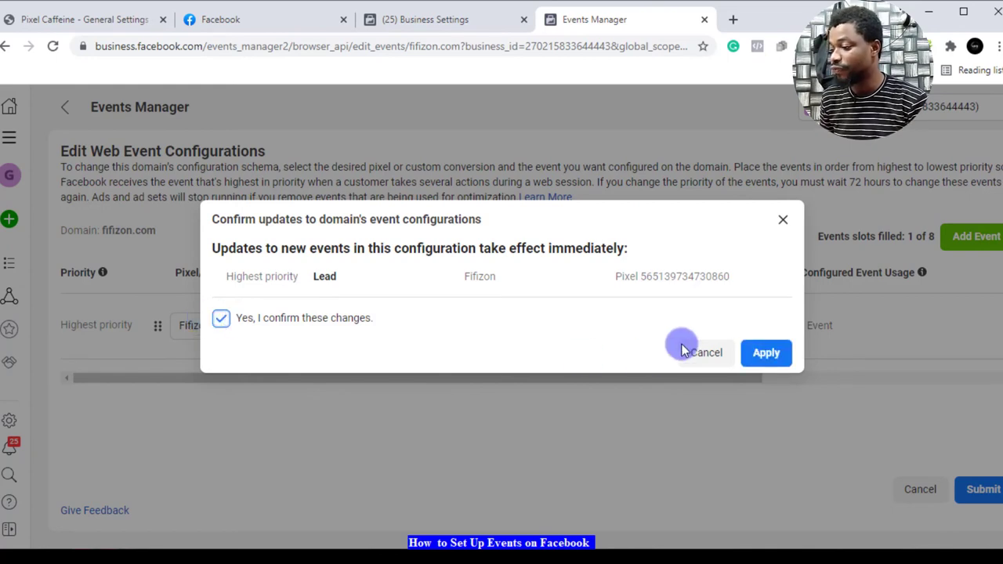
click(782, 219)
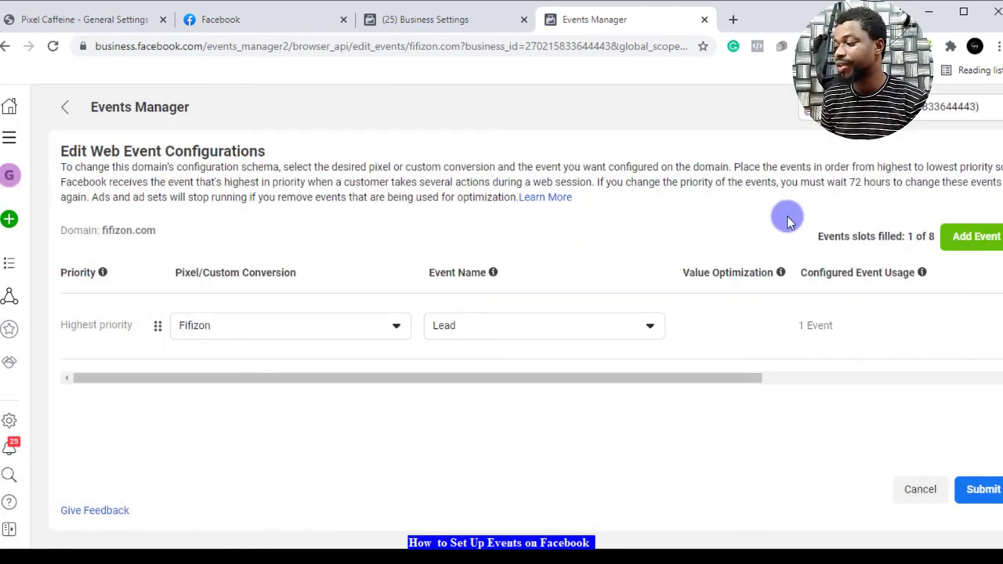